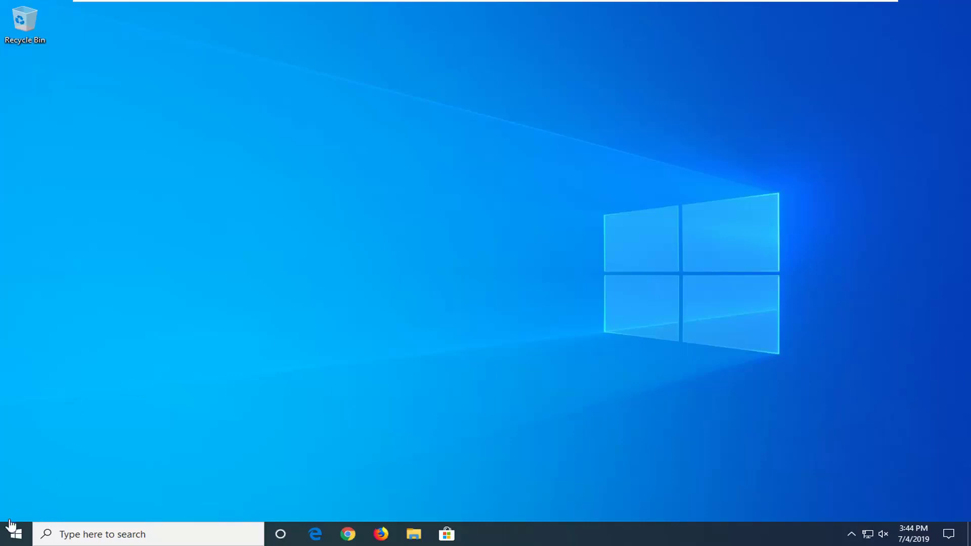
Search 'services' from the Start menu and launch the Services console
{"action": "left_click", "coordinate": [15, 535]}
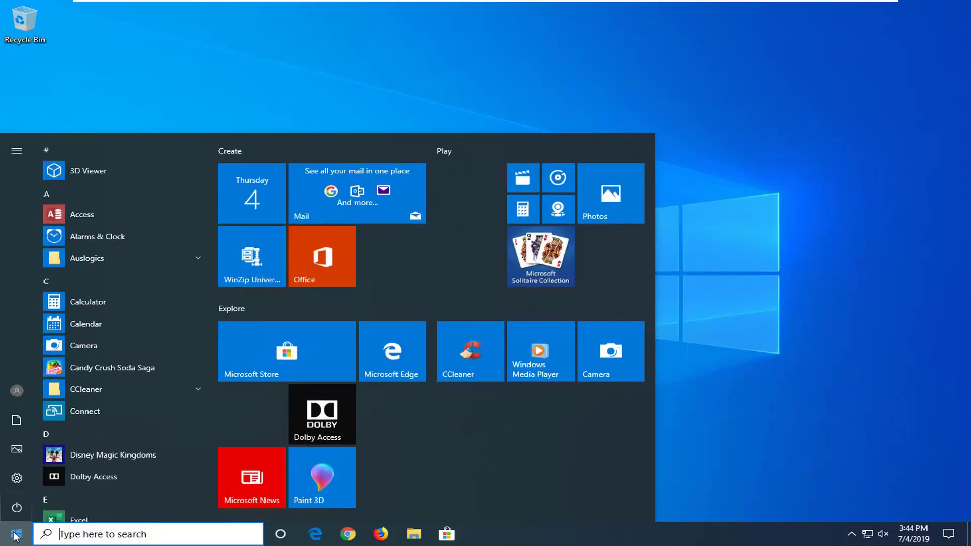
{"action": "type", "text": "services"}
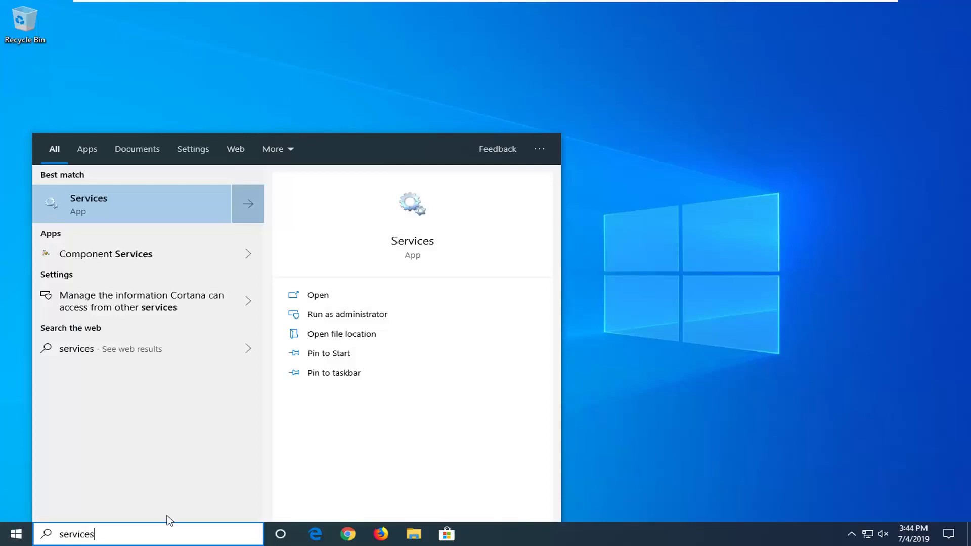
{"action": "left_click", "coordinate": [116, 205]}
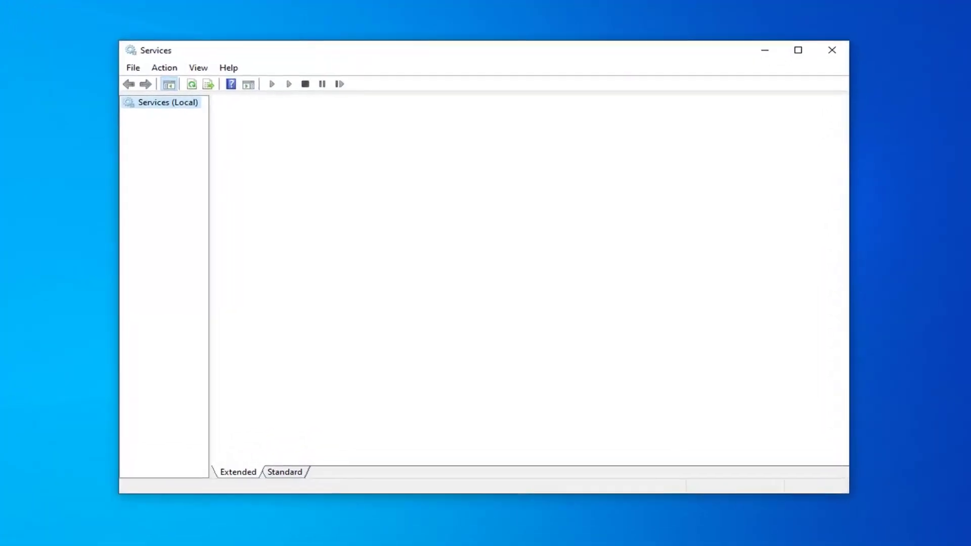
Change the TCP/IP NetBIOS Helper service's startup type to Automatic and apply it
{"action": "left_click", "coordinate": [431, 289]}
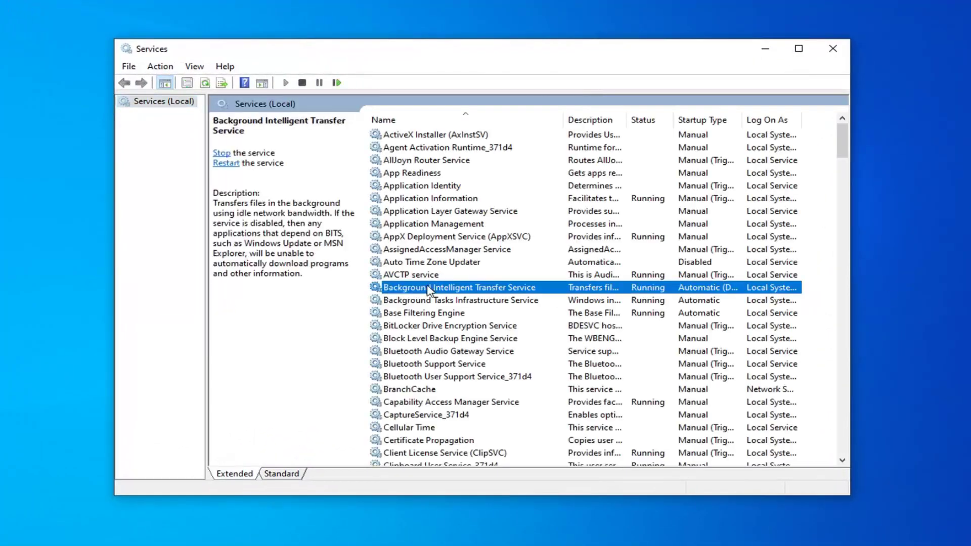
{"action": "scroll", "coordinate": [431, 291], "scroll_direction": "down", "scroll_amount": 11}
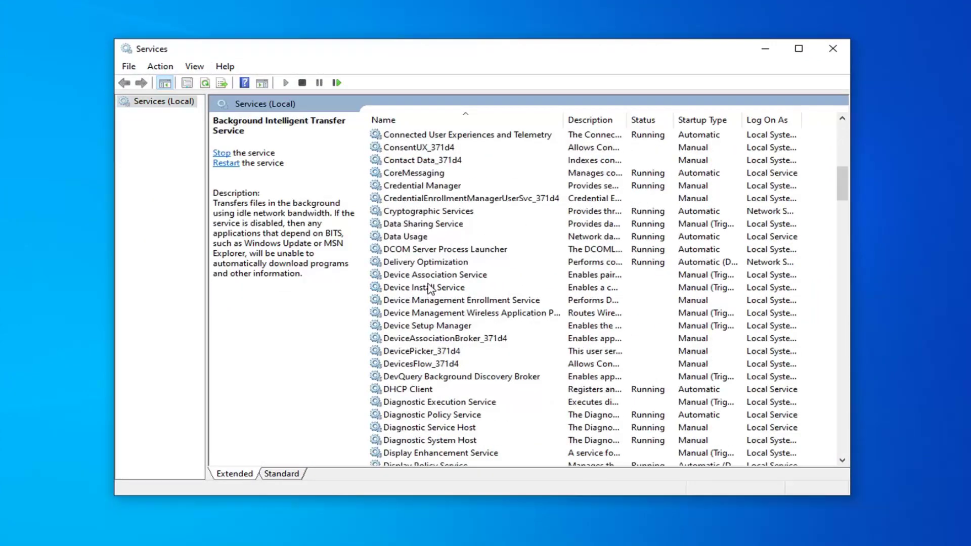
{"action": "scroll", "coordinate": [429, 285], "scroll_direction": "down", "scroll_amount": 20}
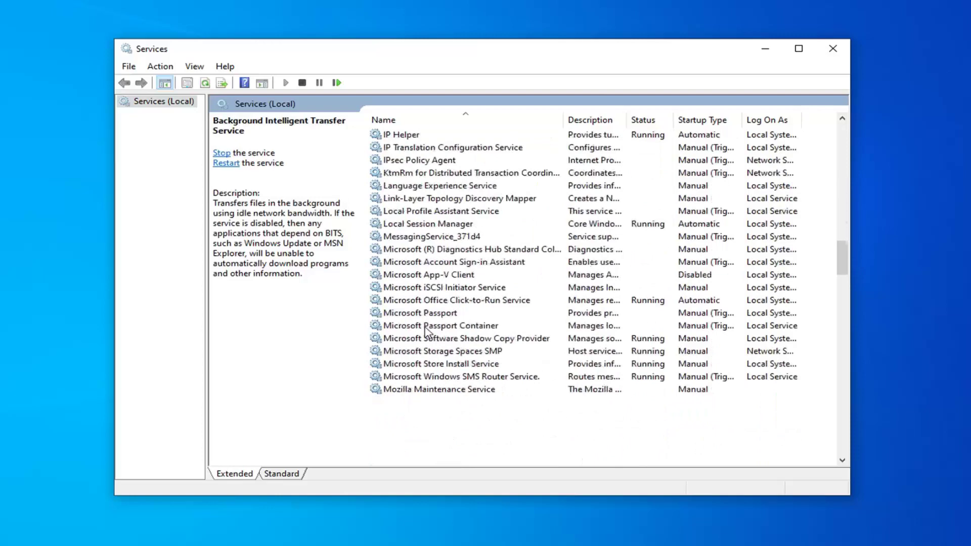
{"action": "scroll", "coordinate": [430, 329], "scroll_direction": "down", "scroll_amount": 14}
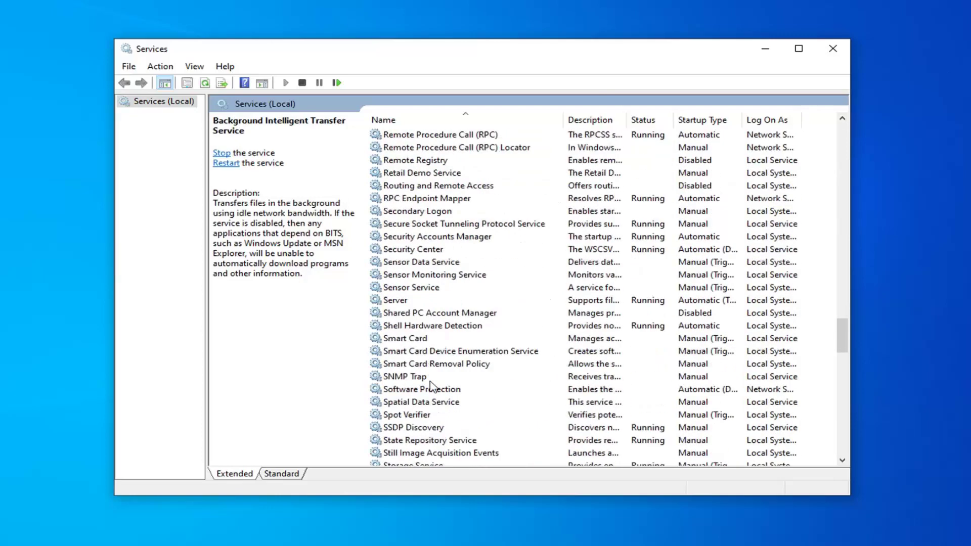
{"action": "scroll", "coordinate": [434, 389], "scroll_direction": "down", "scroll_amount": 2}
{"action": "left_click", "coordinate": [426, 327]}
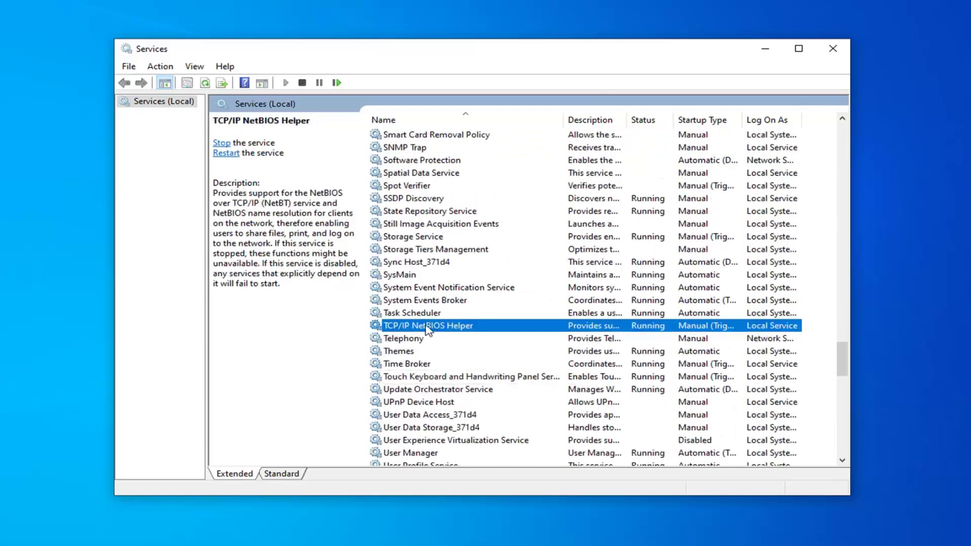
{"action": "double_click", "coordinate": [427, 327]}
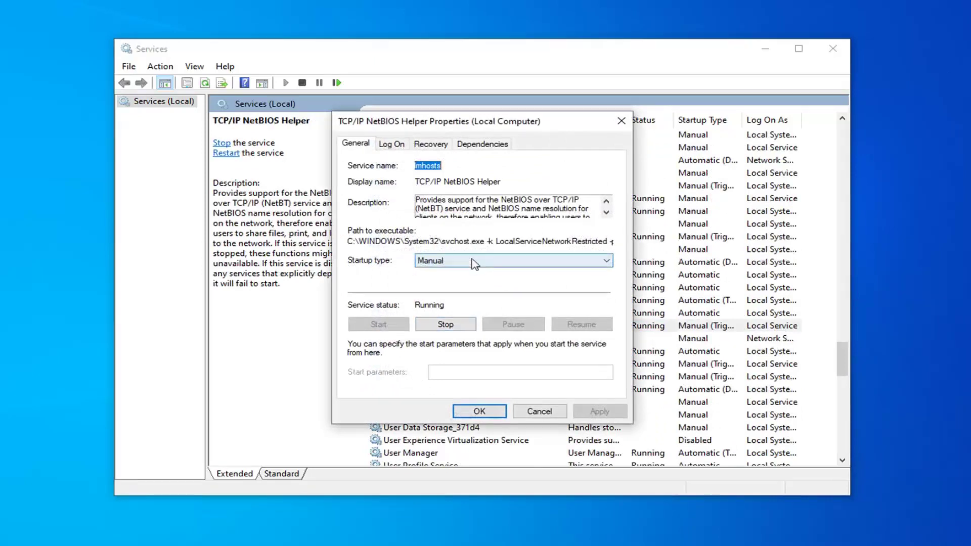
{"action": "left_click", "coordinate": [434, 261]}
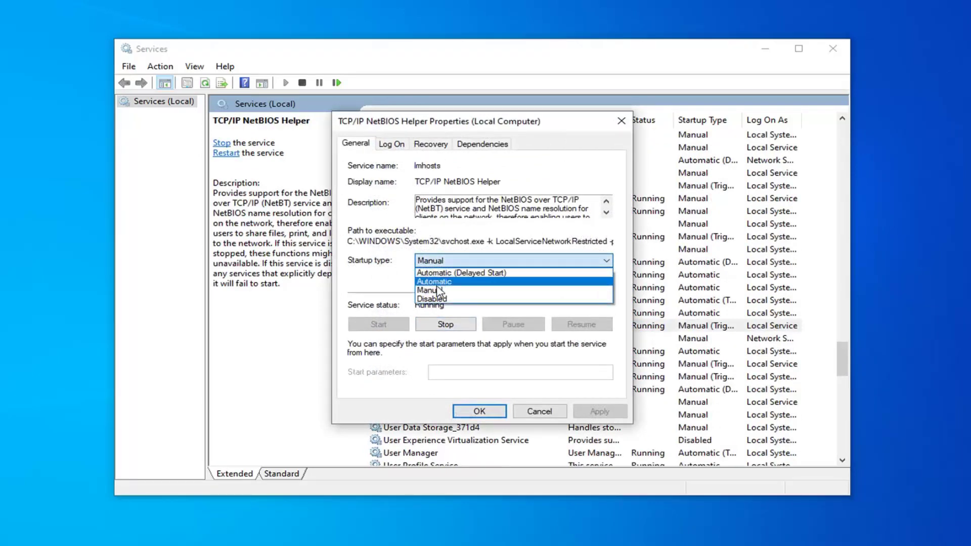
{"action": "left_click", "coordinate": [435, 282]}
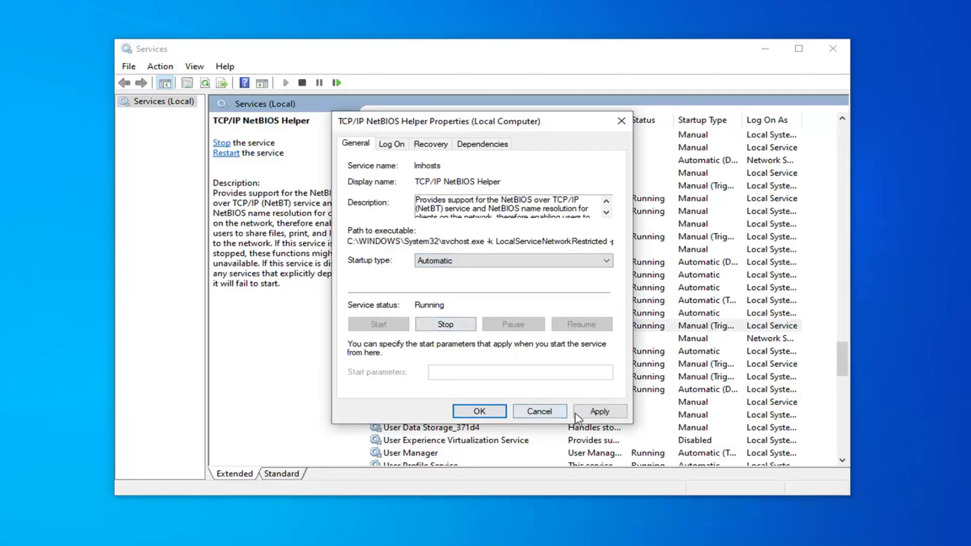
{"action": "left_click", "coordinate": [597, 411]}
{"action": "left_click", "coordinate": [479, 411]}
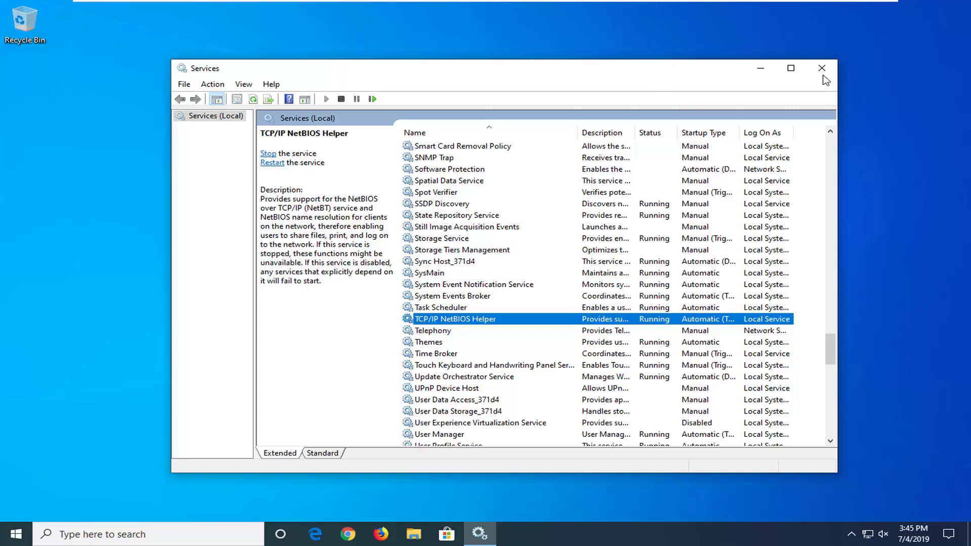
Close Services and run Registry Editor (regedit) as administrator, accepting the UAC prompt
{"action": "left_click", "coordinate": [822, 68]}
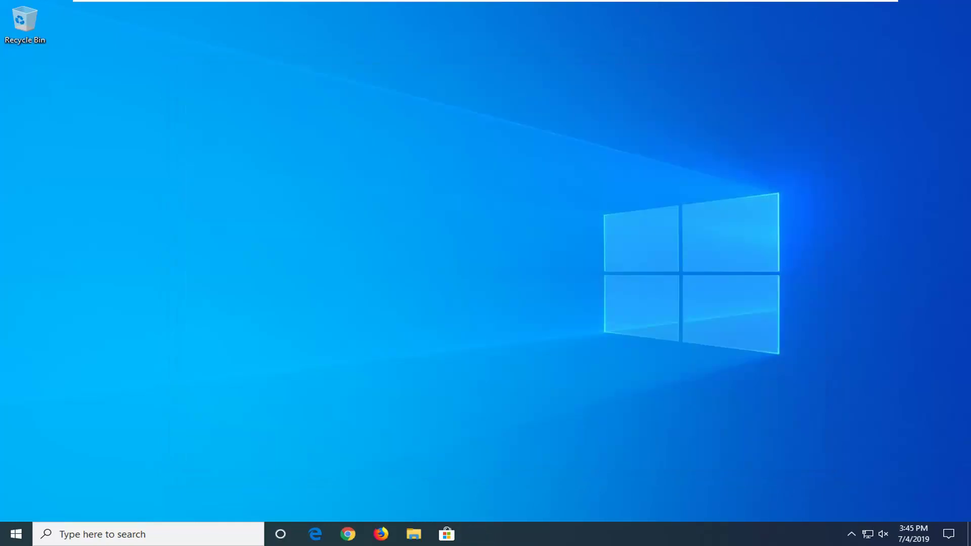
{"action": "left_click", "coordinate": [16, 534]}
{"action": "type", "text": "regedit"}
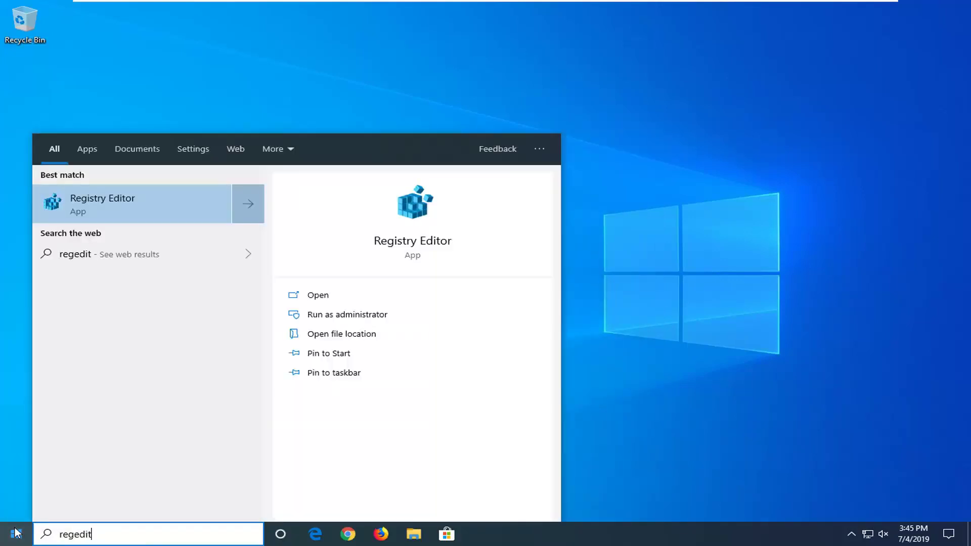
{"action": "right_click", "coordinate": [143, 202]}
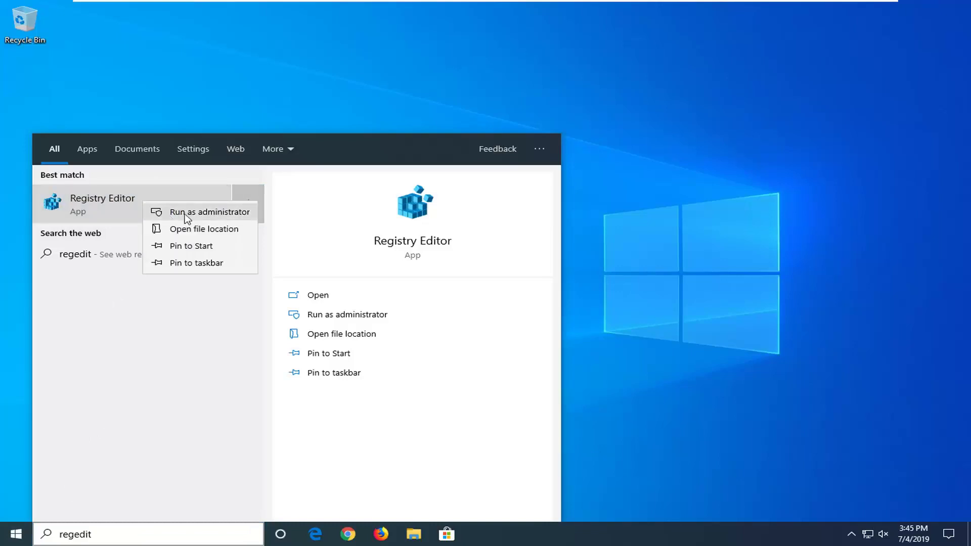
{"action": "left_click", "coordinate": [186, 216]}
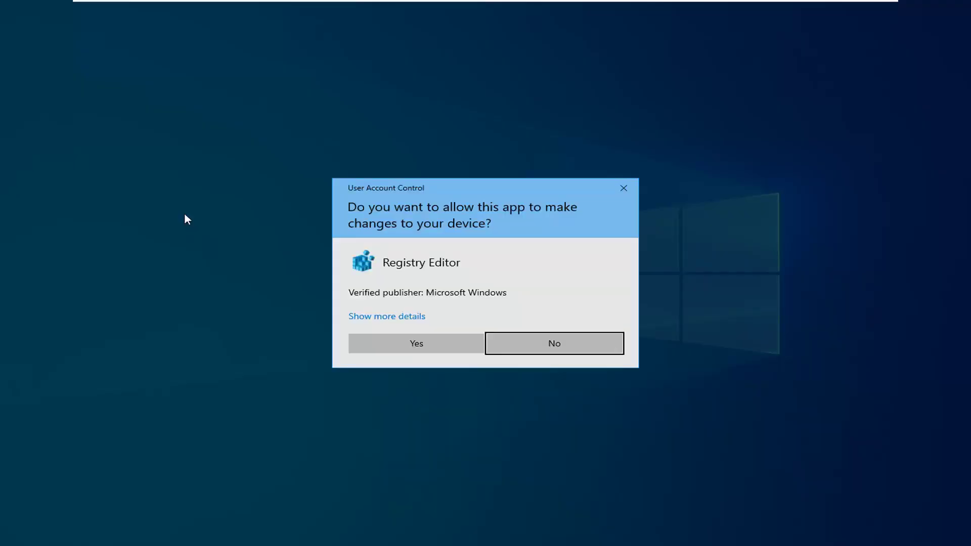
{"action": "left_click", "coordinate": [402, 345]}
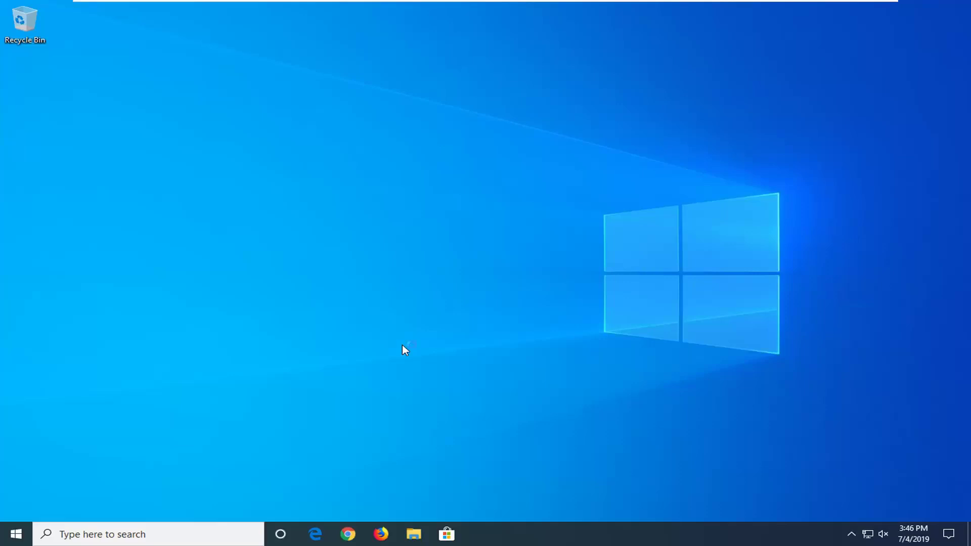
{"action": "left_click", "coordinate": [184, 123]}
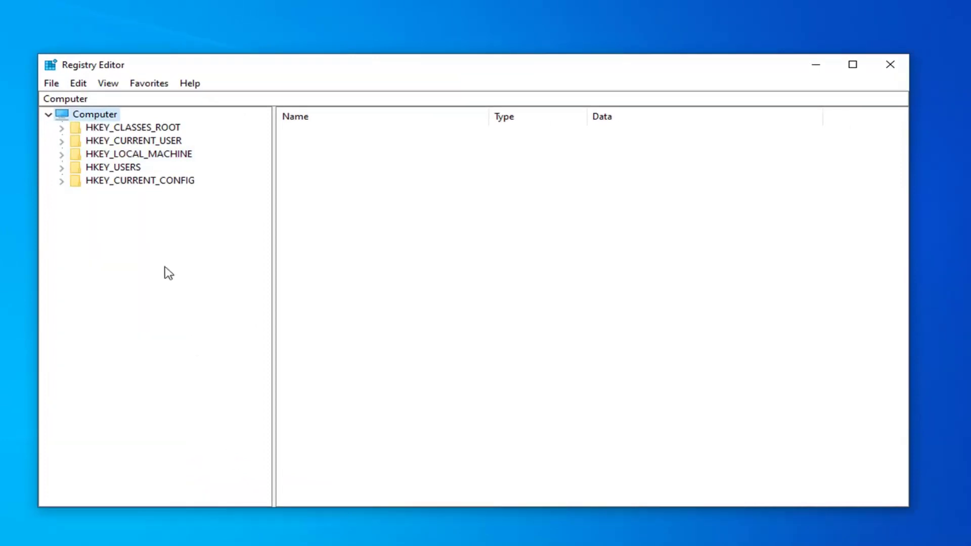
{"action": "left_click", "coordinate": [54, 85]}
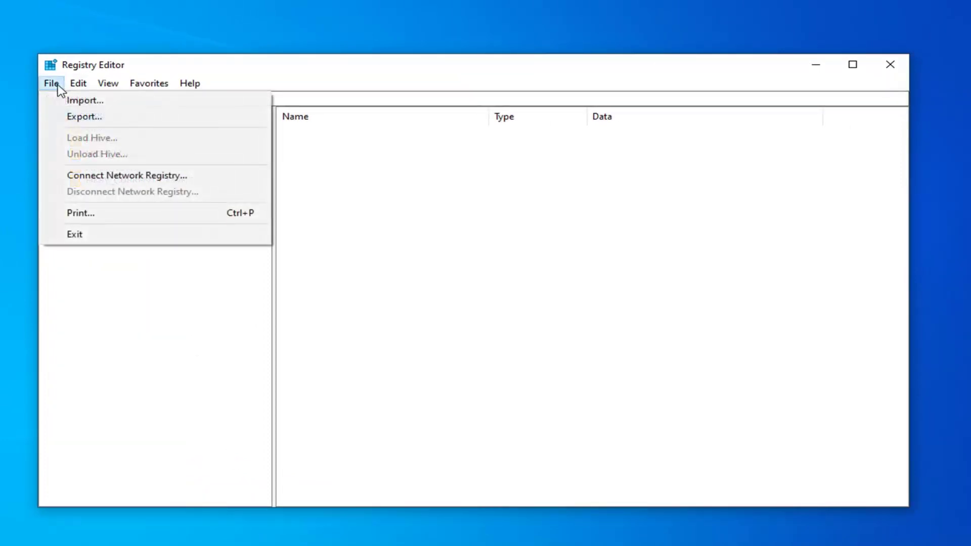
{"action": "left_click", "coordinate": [72, 115]}
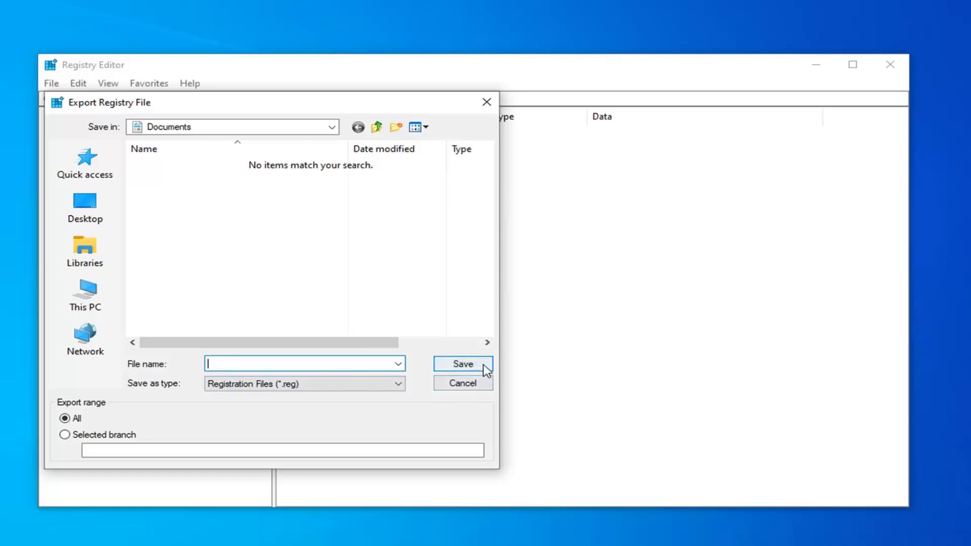
{"action": "left_click", "coordinate": [463, 383]}
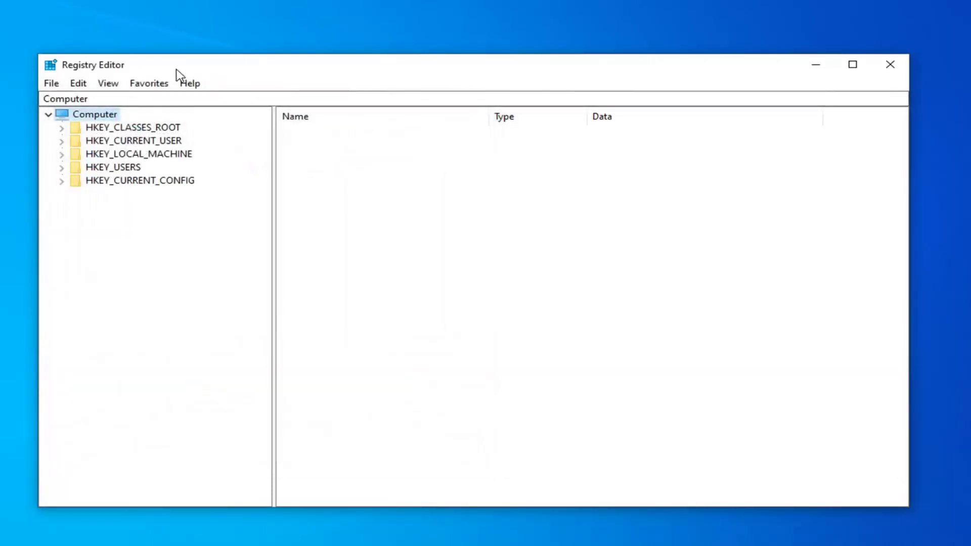
{"action": "left_click", "coordinate": [52, 83]}
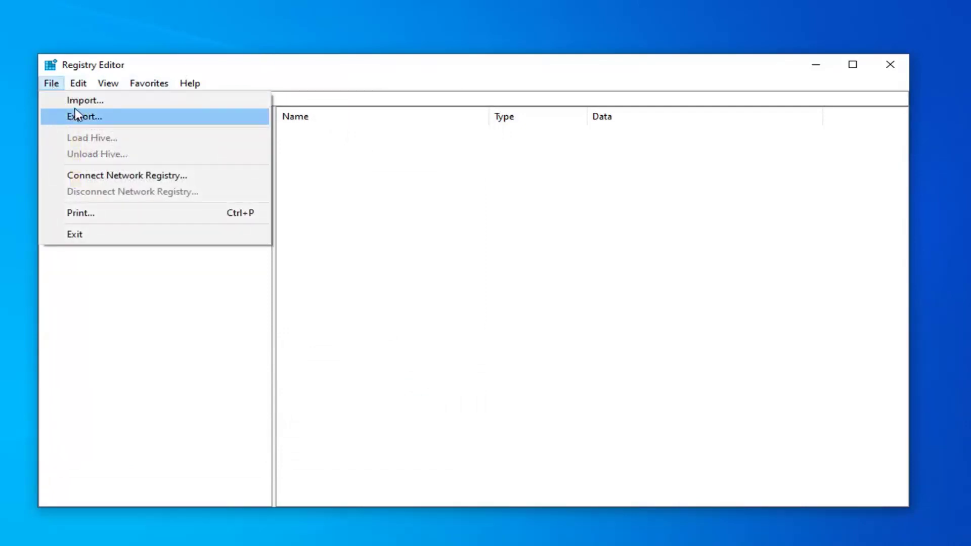
{"action": "left_click", "coordinate": [85, 103]}
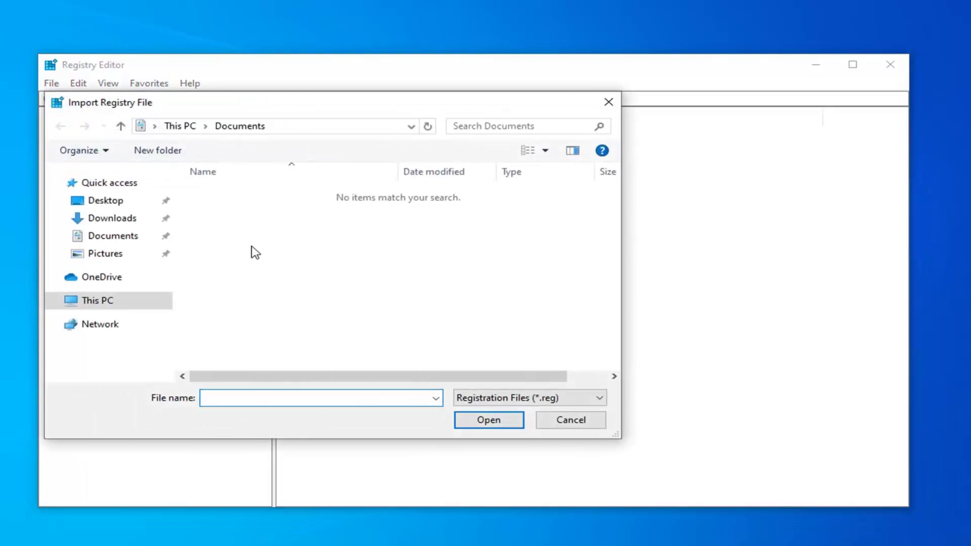
{"action": "left_click", "coordinate": [570, 429]}
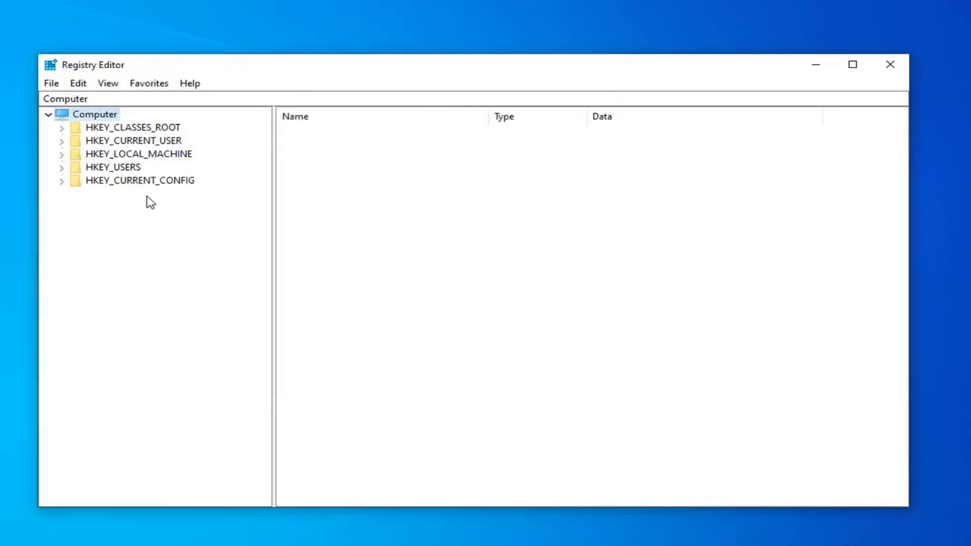
Expand HKEY_LOCAL_MACHINE > SOFTWARE > Microsoft in the registry tree and scroll its subkeys
{"action": "left_click", "coordinate": [163, 155]}
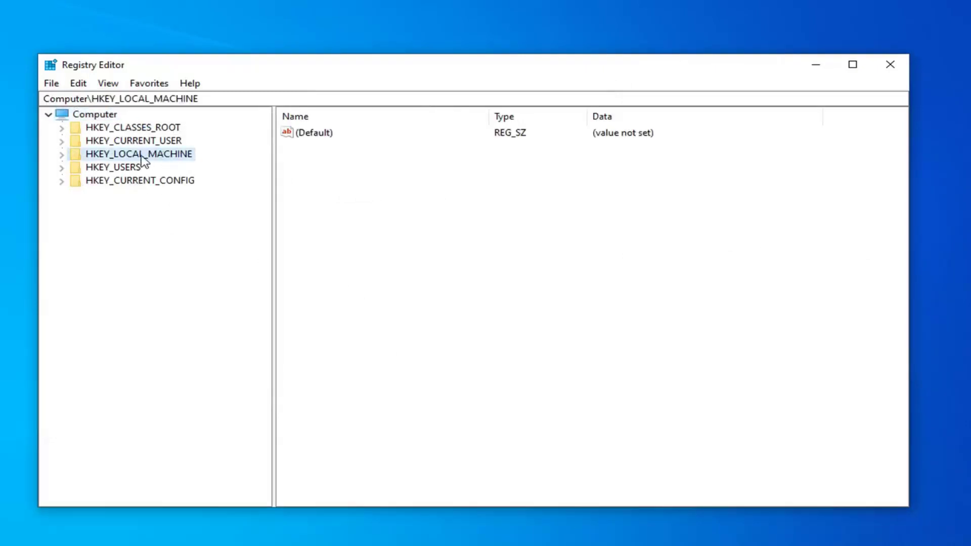
{"action": "left_click", "coordinate": [61, 154]}
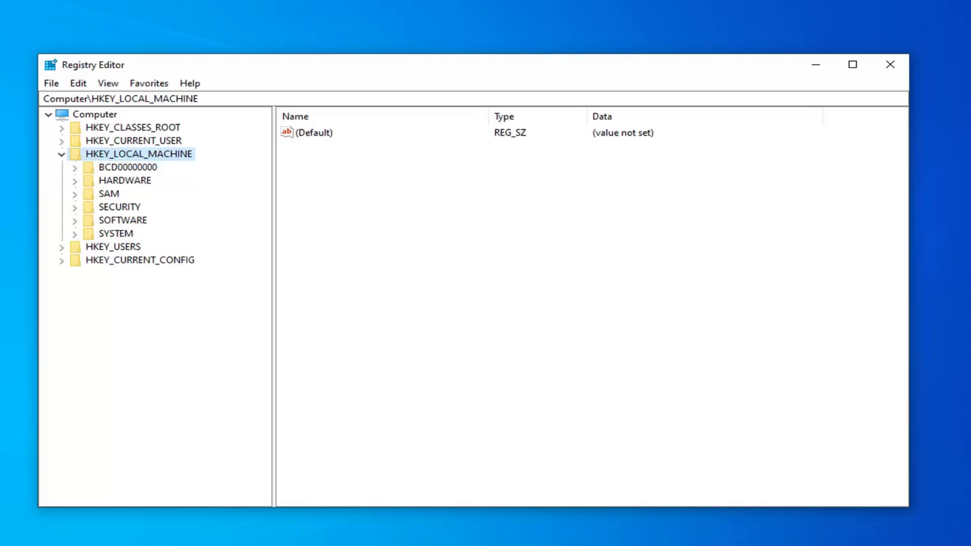
{"action": "left_click", "coordinate": [75, 221]}
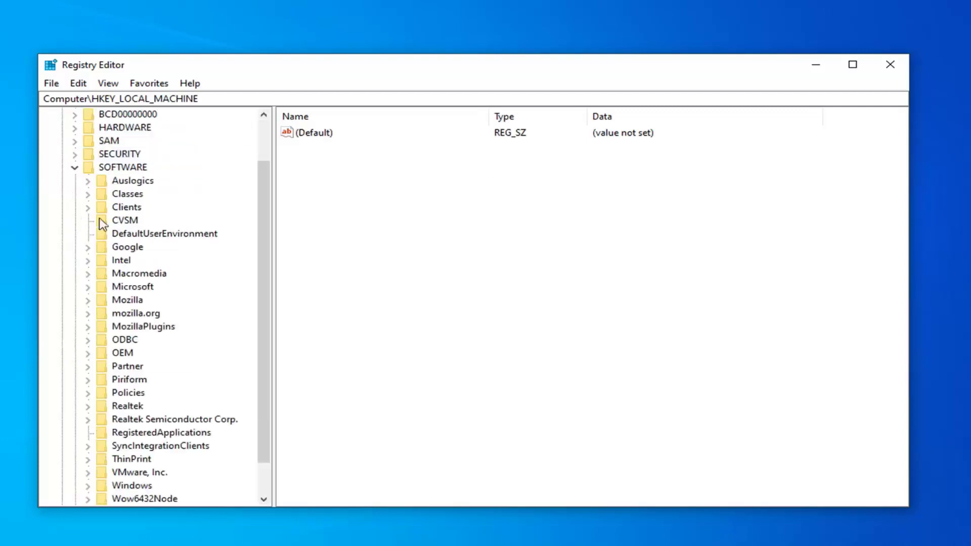
{"action": "scroll", "coordinate": [181, 273], "scroll_direction": "down", "scroll_amount": 1}
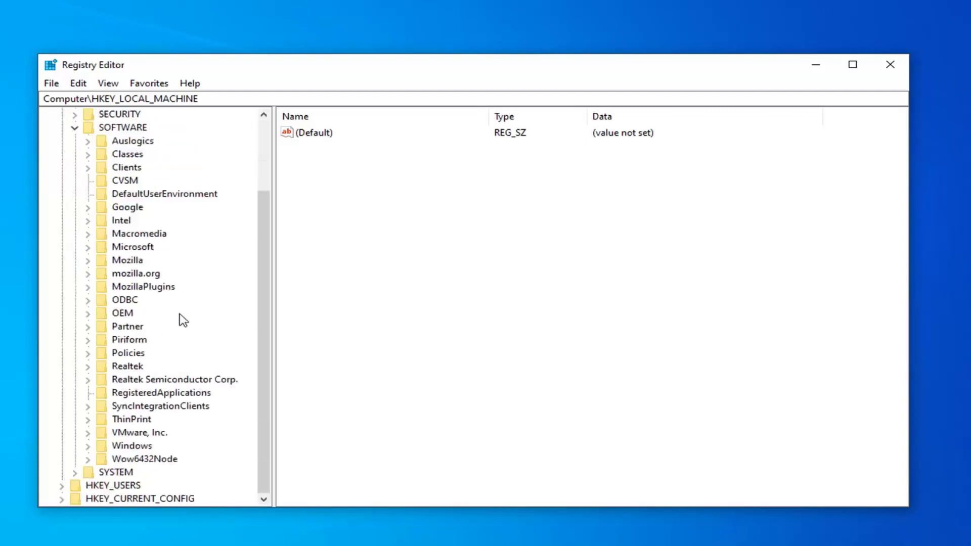
{"action": "left_click", "coordinate": [88, 248]}
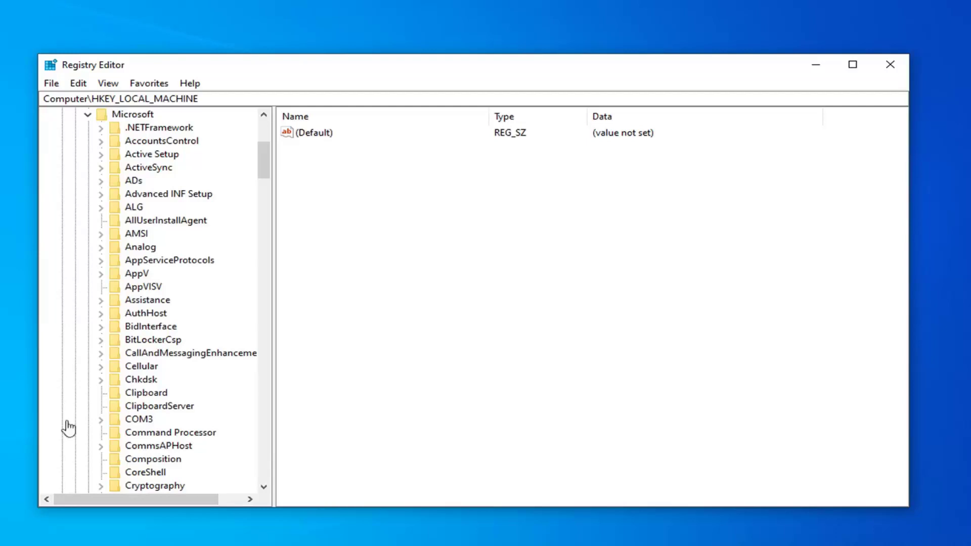
{"action": "scroll", "coordinate": [186, 375], "scroll_direction": "down", "scroll_amount": 3}
{"action": "scroll", "coordinate": [186, 389], "scroll_direction": "down", "scroll_amount": 20}
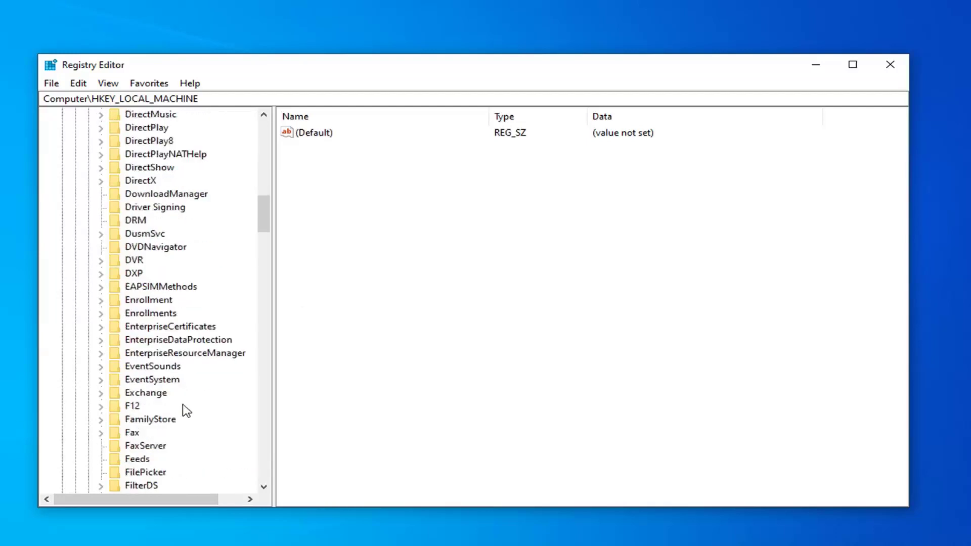
Expand the MSLicensing key and inspect the values in its HardwareID and Store subkeys
{"action": "scroll", "coordinate": [170, 412], "scroll_direction": "up", "scroll_amount": 6}
{"action": "left_click", "coordinate": [151, 420]}
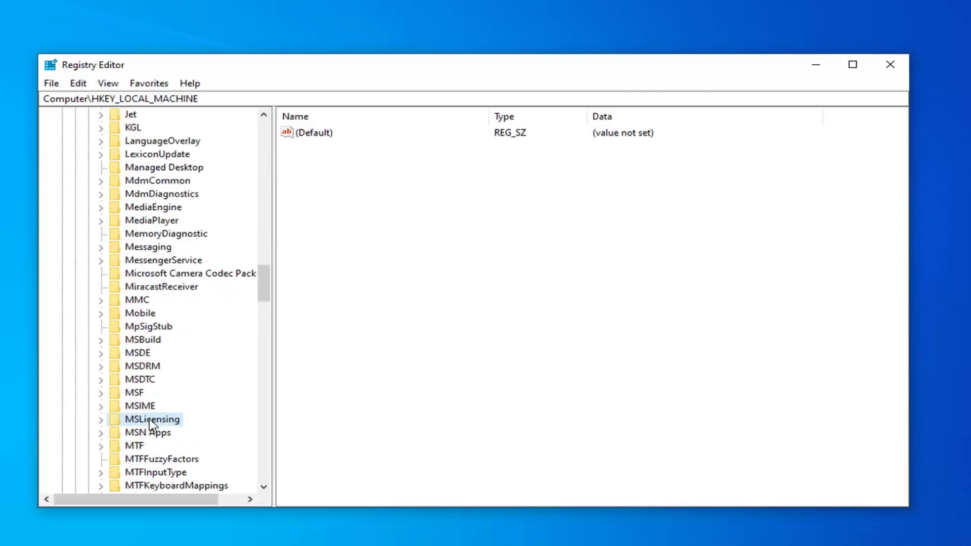
{"action": "left_click", "coordinate": [101, 420]}
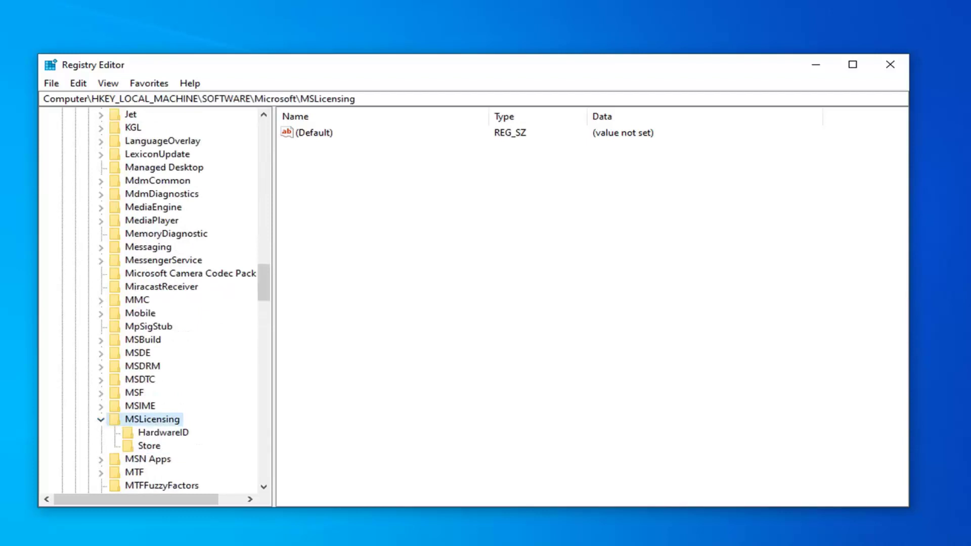
{"action": "left_click", "coordinate": [162, 434]}
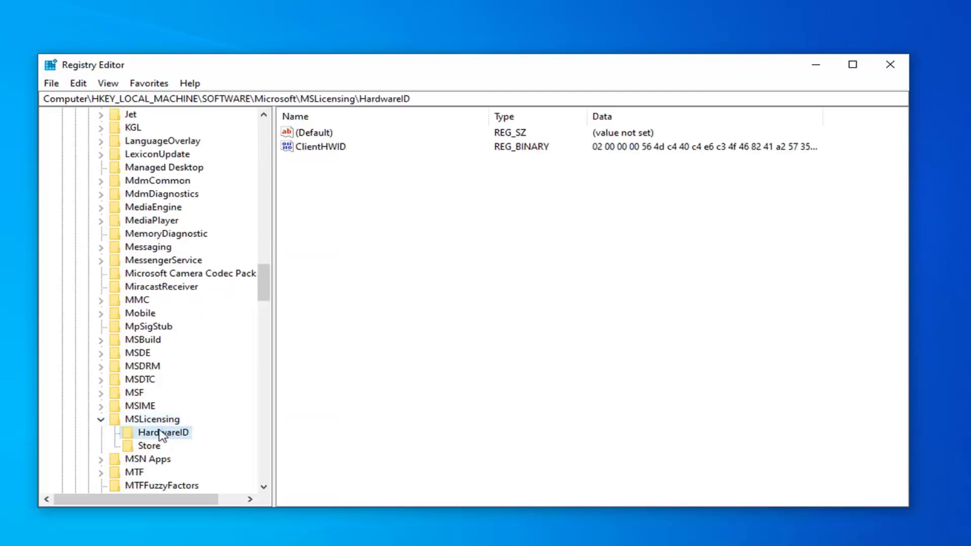
{"action": "left_click", "coordinate": [151, 446]}
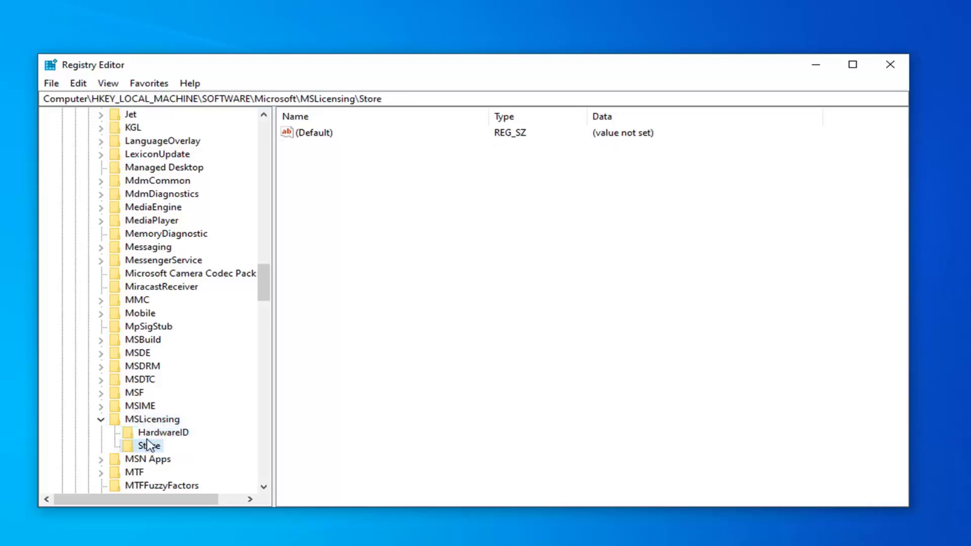
{"action": "left_click", "coordinate": [147, 434]}
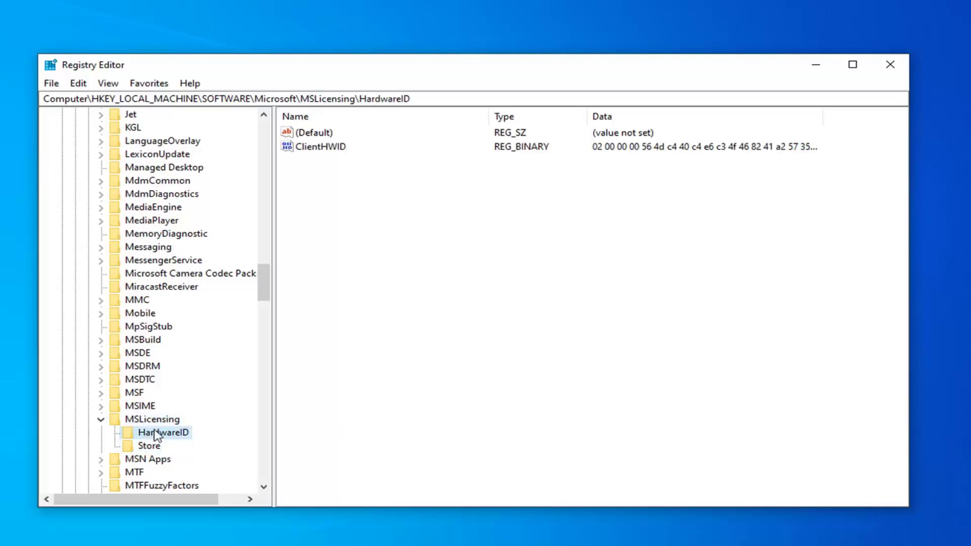
Delete the HardwareID and Store subkeys under MSLicensing, confirming each deletion
{"action": "right_click", "coordinate": [157, 436]}
{"action": "left_click", "coordinate": [205, 493]}
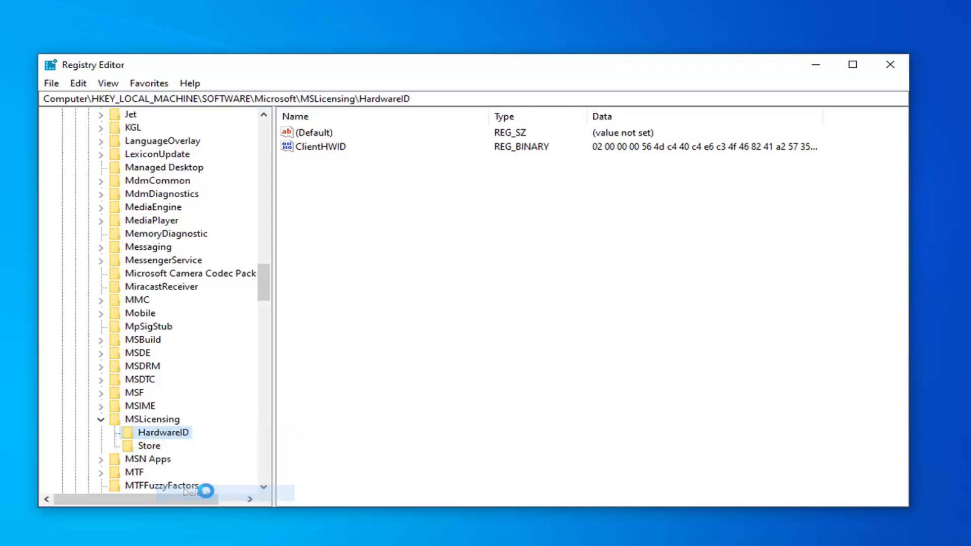
{"action": "left_click", "coordinate": [549, 287]}
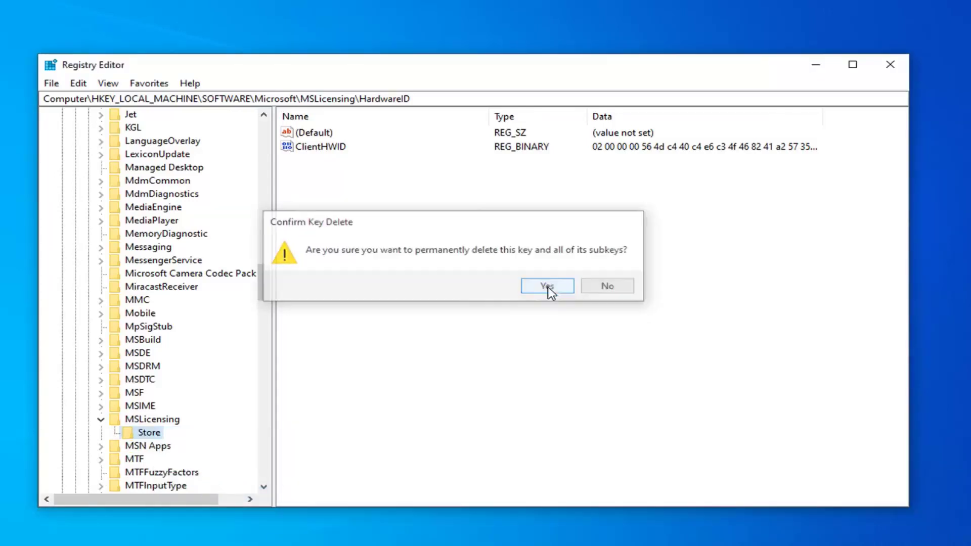
{"action": "right_click", "coordinate": [137, 438]}
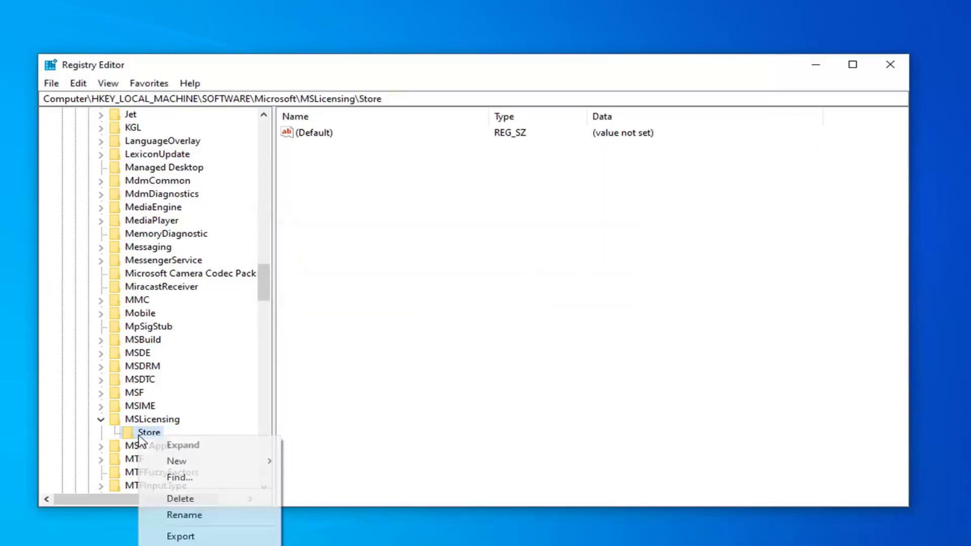
{"action": "left_click", "coordinate": [213, 493]}
{"action": "left_click", "coordinate": [542, 292]}
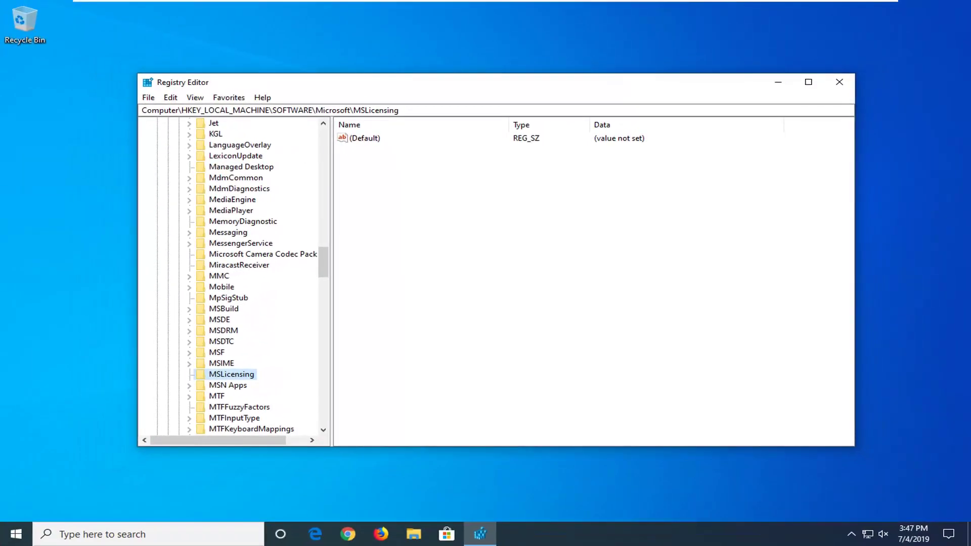
Close Registry Editor and run Local Security Policy as administrator from a Start search
{"action": "key", "text": "alt+F4"}
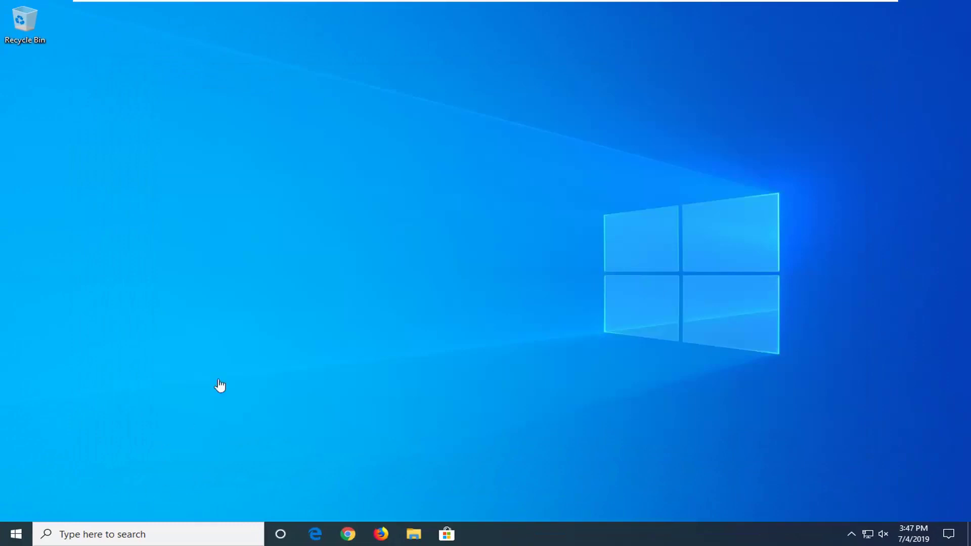
{"action": "left_click", "coordinate": [8, 537]}
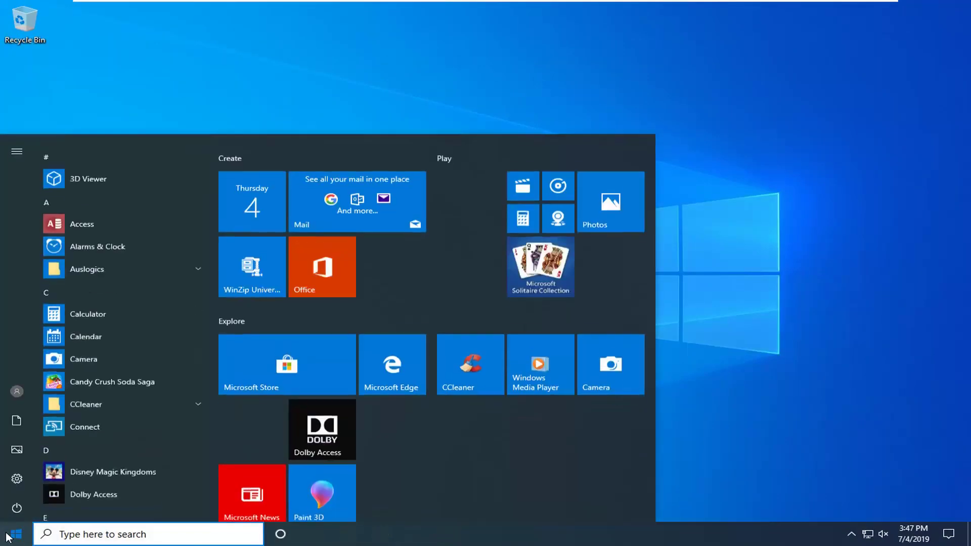
{"action": "type", "text": "local security policy"}
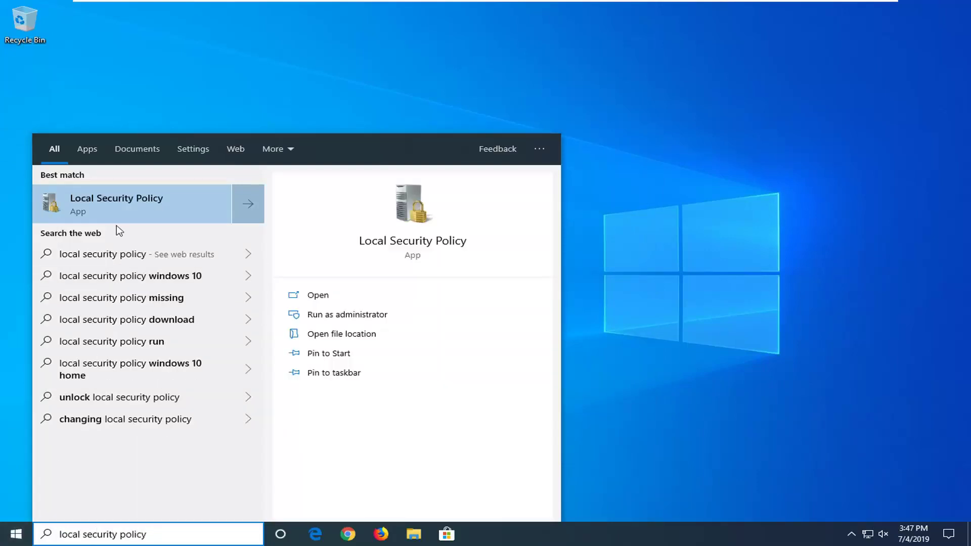
{"action": "right_click", "coordinate": [114, 206]}
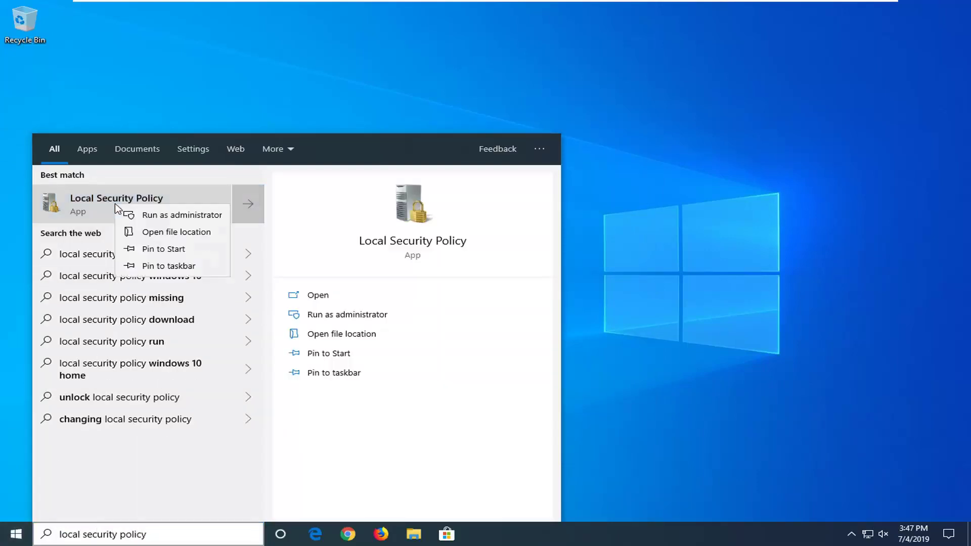
{"action": "left_click", "coordinate": [155, 215]}
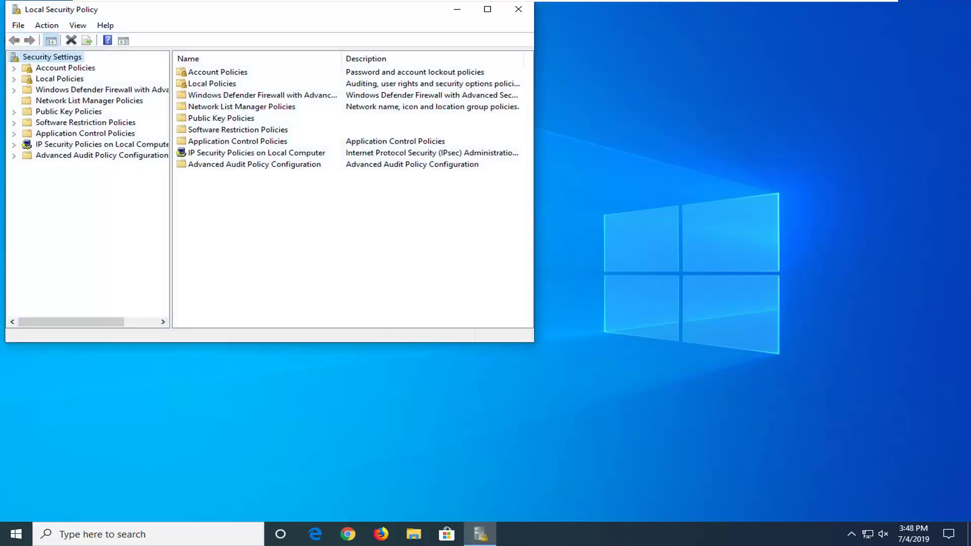
Centre and enlarge the Local Security Policy window and widen its tree pane
{"action": "left_click_drag", "start_coordinate": [329, 17], "coordinate": [503, 63]}
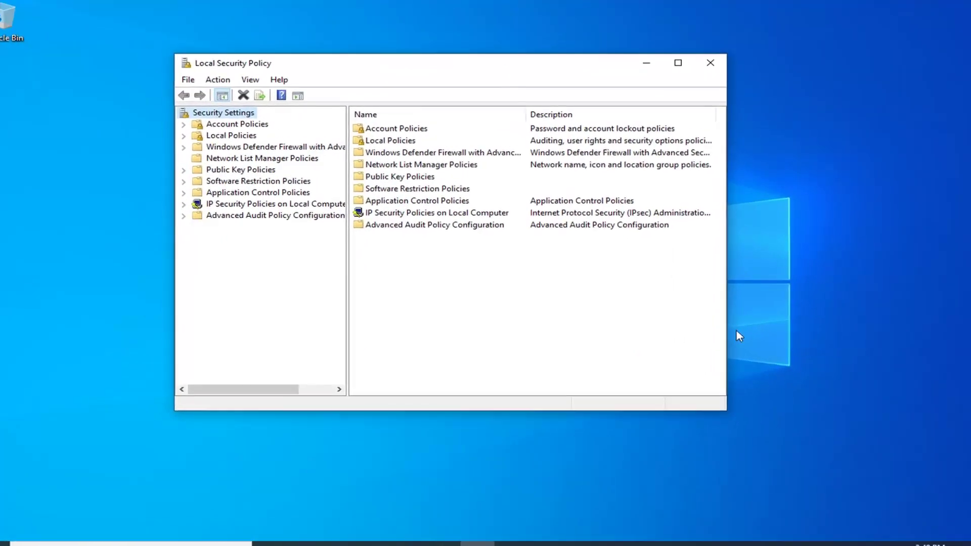
{"action": "left_click_drag", "start_coordinate": [708, 389], "coordinate": [798, 413]}
{"action": "left_click_drag", "start_coordinate": [862, 487], "coordinate": [895, 499]}
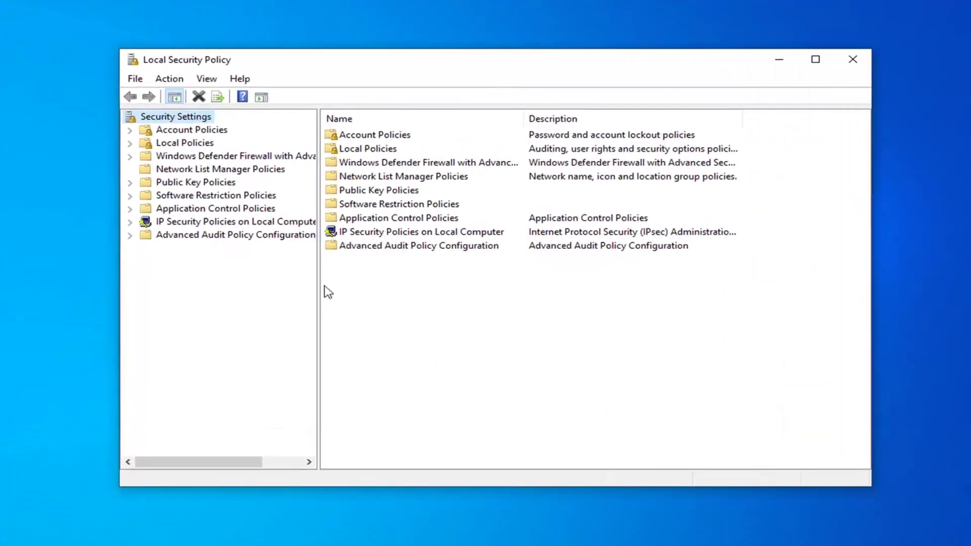
{"action": "left_click_drag", "start_coordinate": [319, 291], "coordinate": [386, 291]}
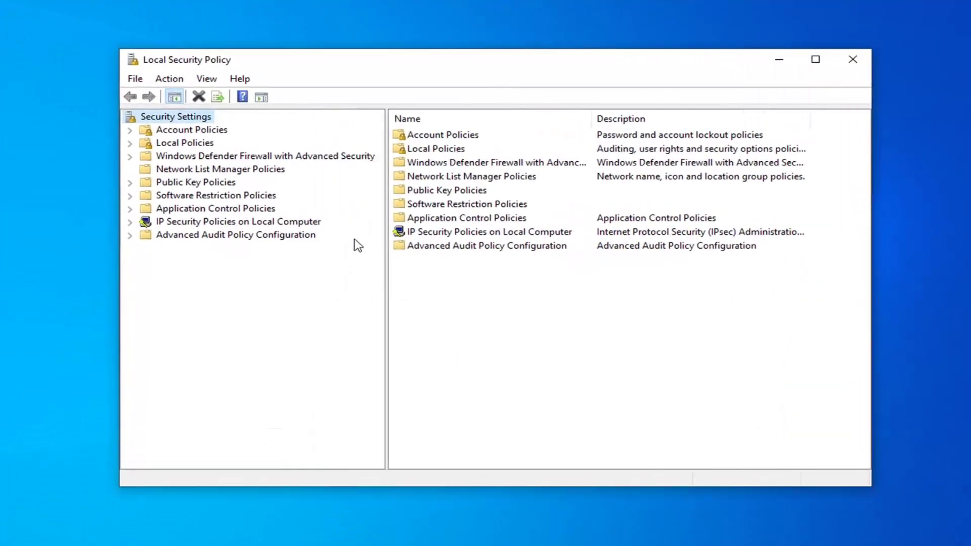
Expand Local Policies and scroll Security Options to the Network security policies
{"action": "left_click", "coordinate": [174, 142]}
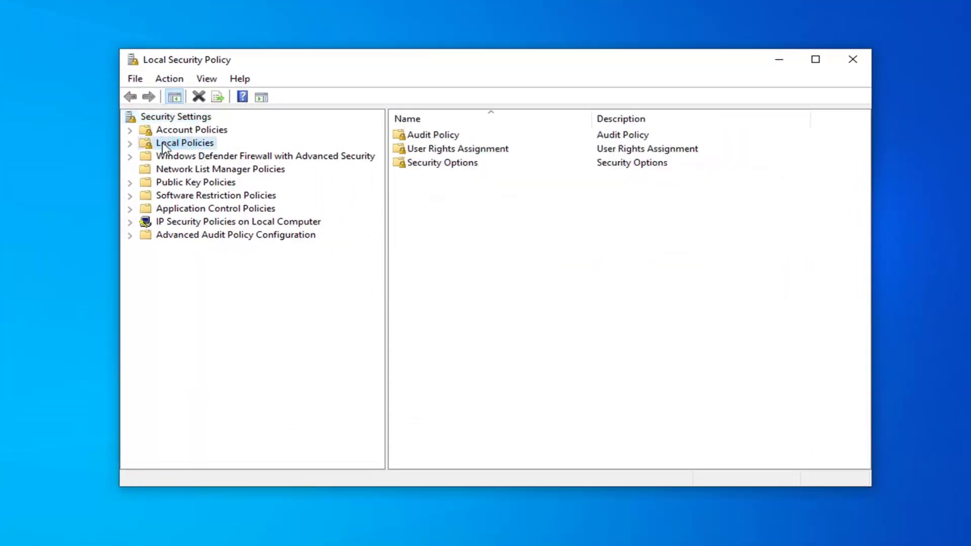
{"action": "key", "text": "Up"}
{"action": "double_click", "coordinate": [173, 143]}
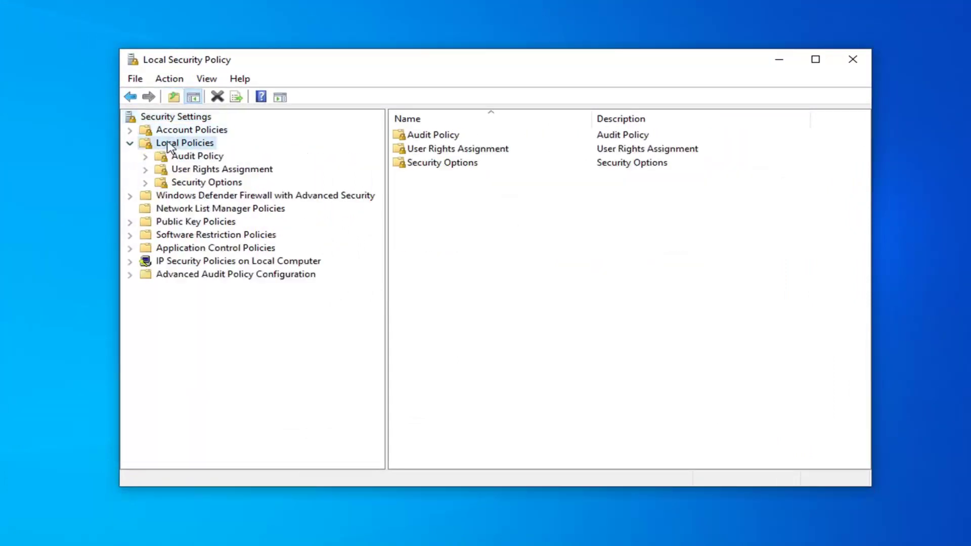
{"action": "left_click", "coordinate": [191, 185]}
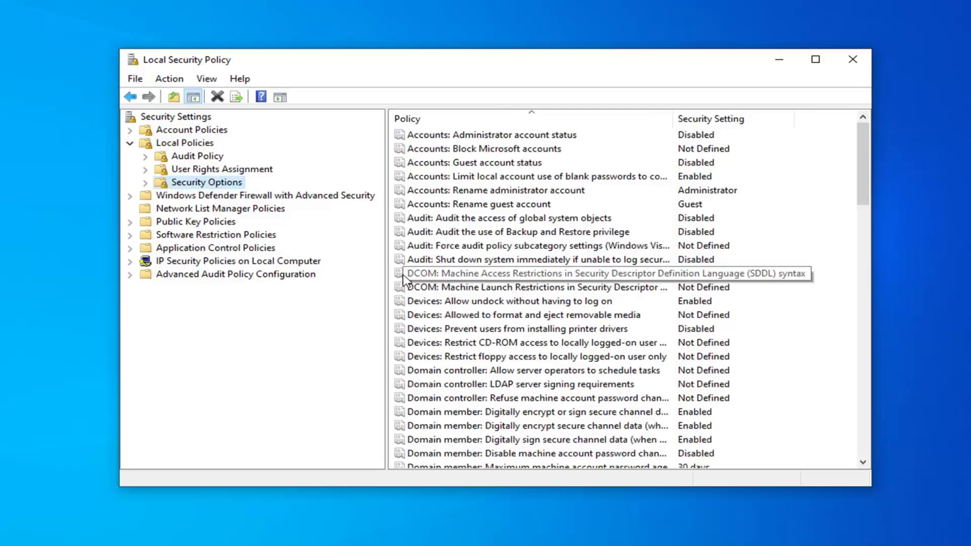
{"action": "scroll", "coordinate": [480, 354], "scroll_direction": "down", "scroll_amount": 20}
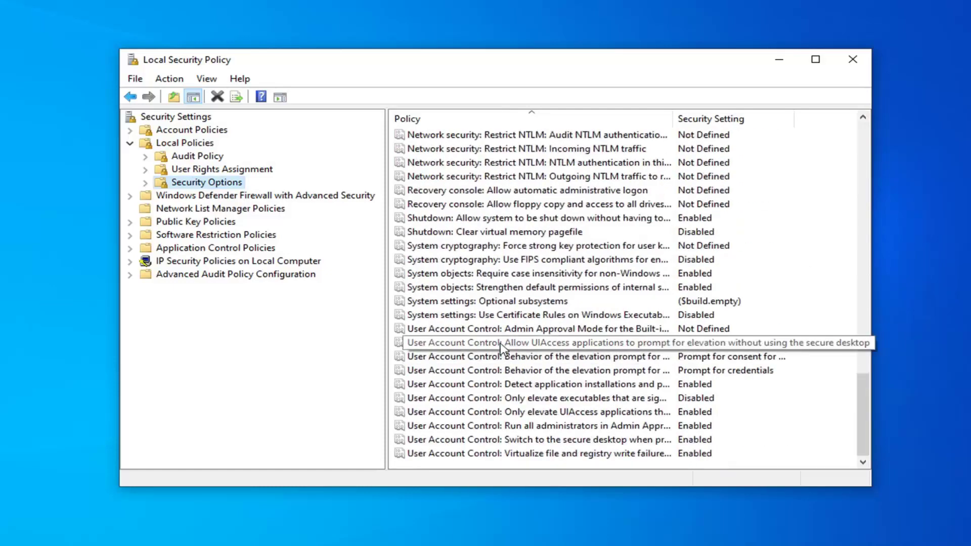
{"action": "scroll", "coordinate": [500, 343], "scroll_direction": "up", "scroll_amount": 20}
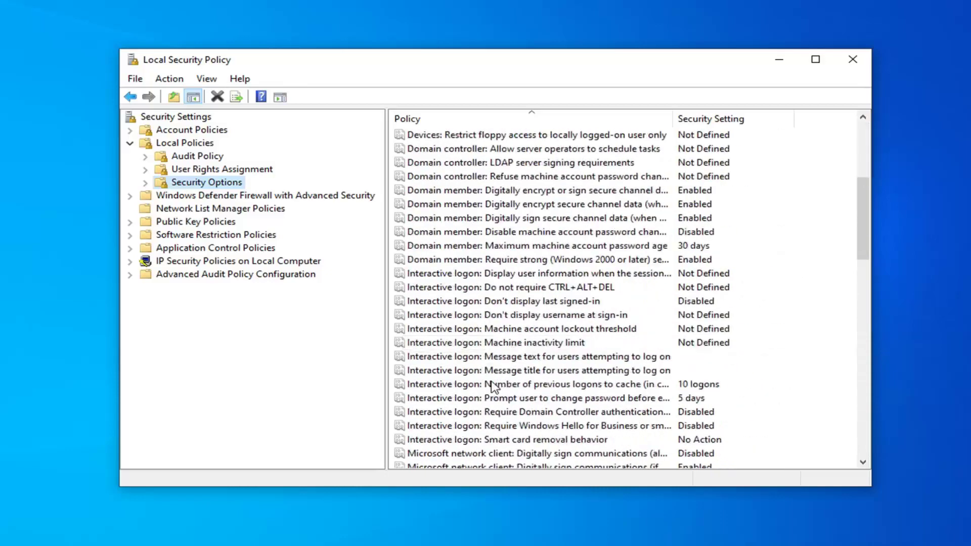
{"action": "scroll", "coordinate": [493, 387], "scroll_direction": "up", "scroll_amount": 5}
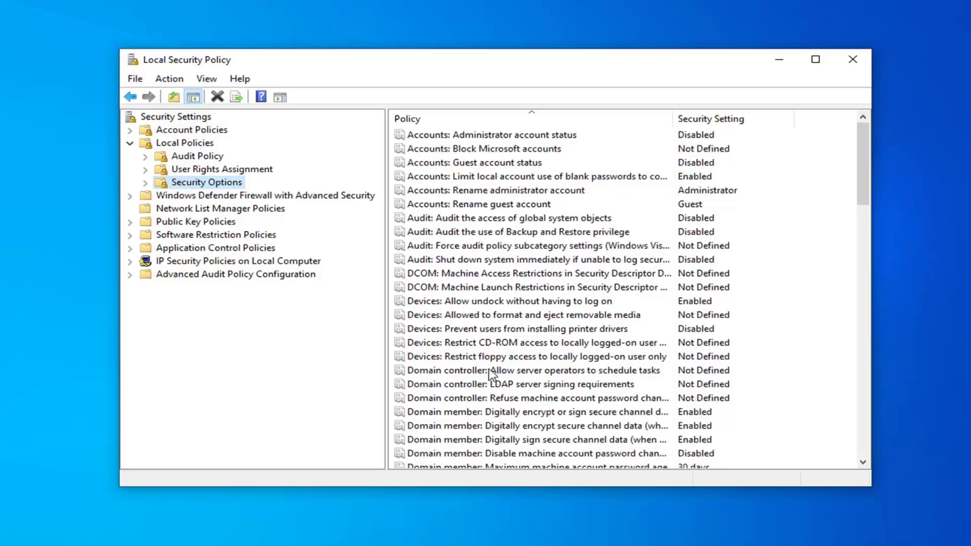
{"action": "scroll", "coordinate": [493, 387], "scroll_direction": "down", "scroll_amount": 14}
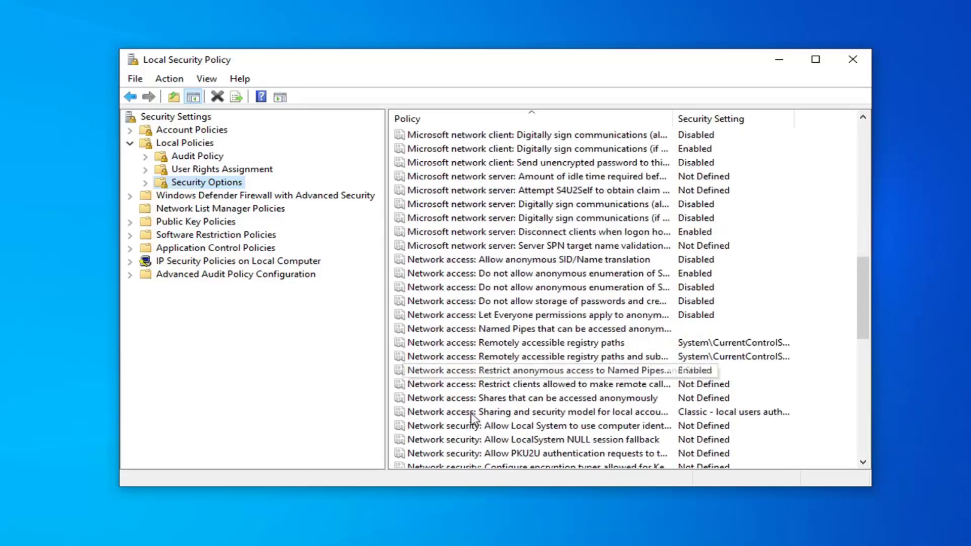
{"action": "scroll", "coordinate": [480, 400], "scroll_direction": "down", "scroll_amount": 2}
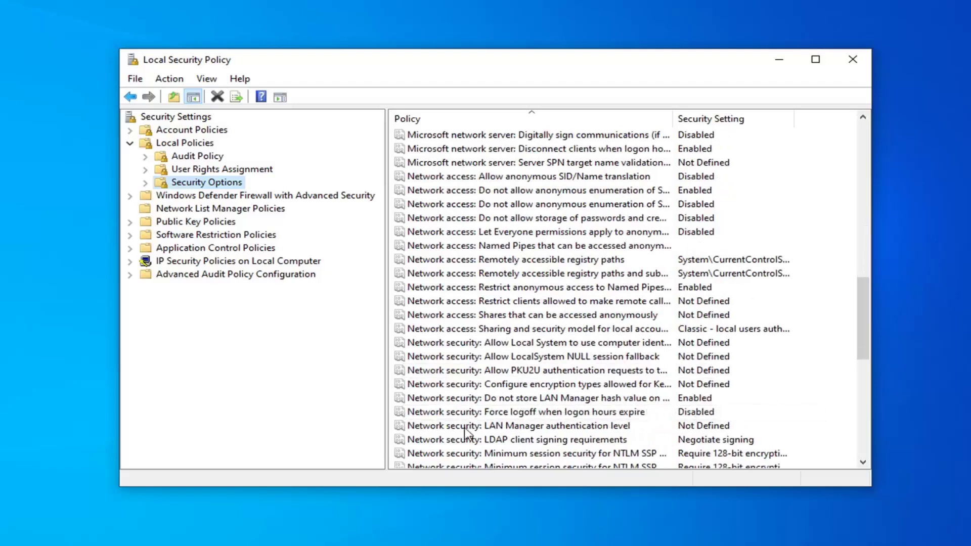
Set LAN Manager authentication level to 'Send LM & NTLM - use NTLMv2 session security if negotiated'
{"action": "left_click", "coordinate": [464, 429]}
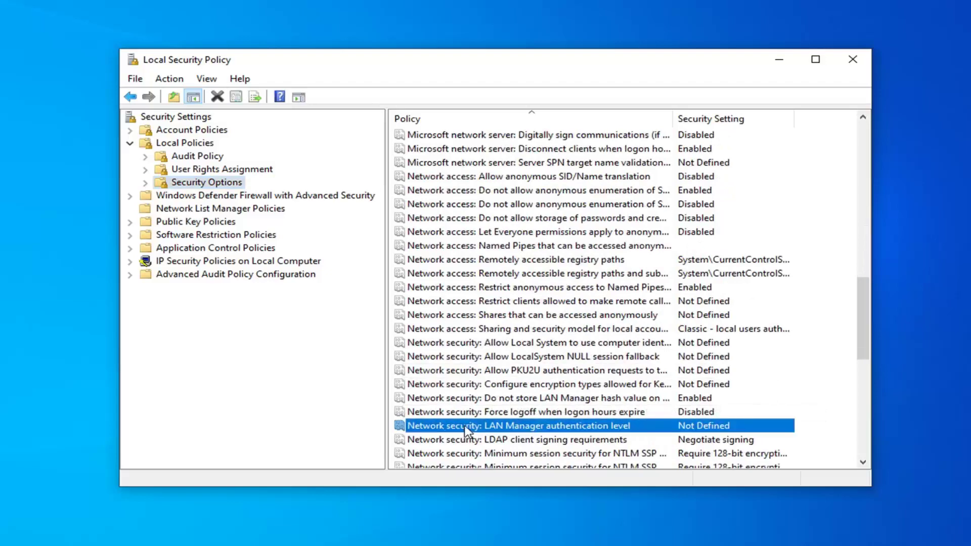
{"action": "double_click", "coordinate": [464, 429]}
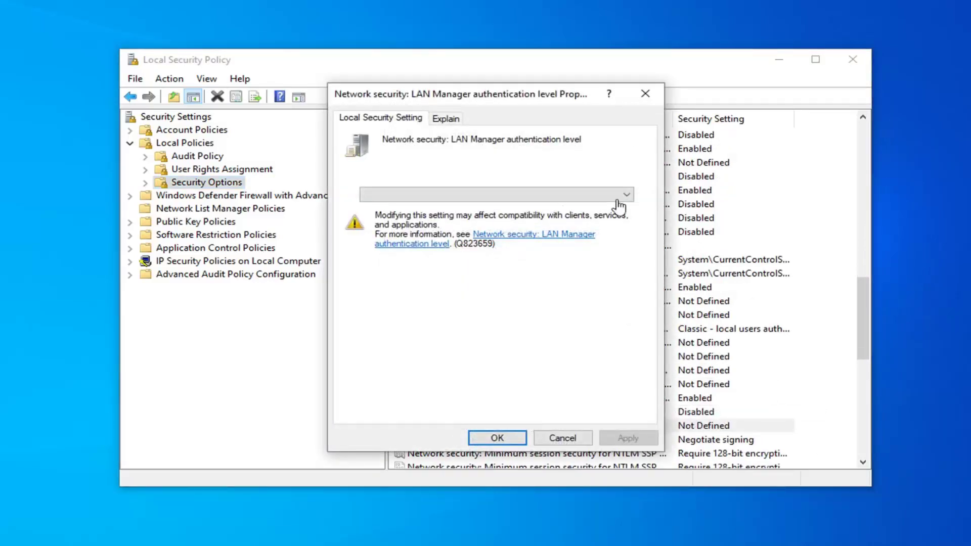
{"action": "left_click", "coordinate": [627, 196]}
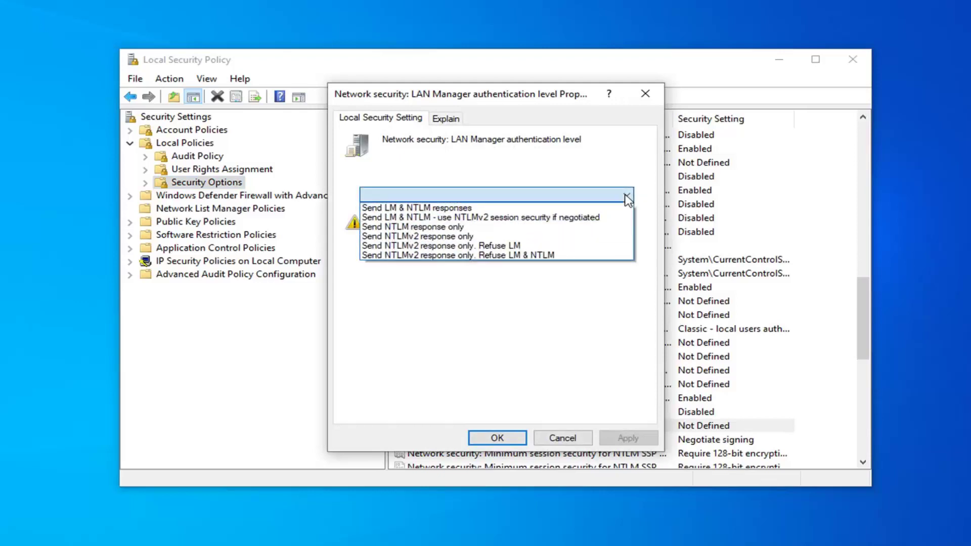
{"action": "left_click", "coordinate": [542, 227]}
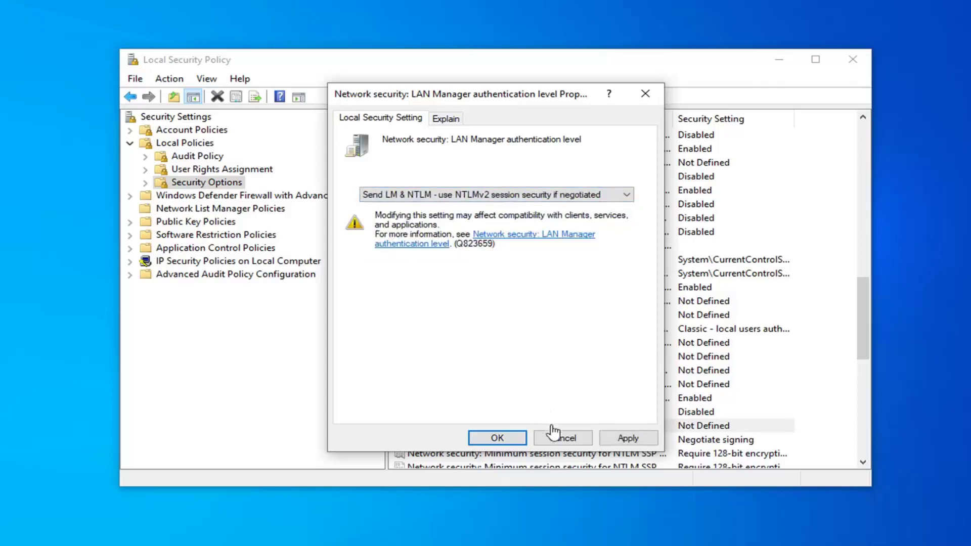
{"action": "left_click", "coordinate": [627, 439]}
{"action": "left_click", "coordinate": [495, 438]}
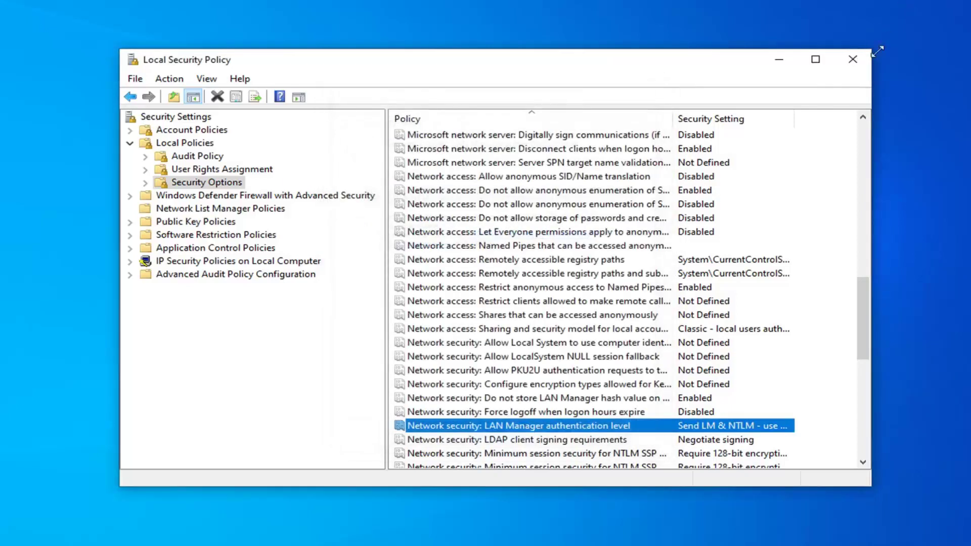